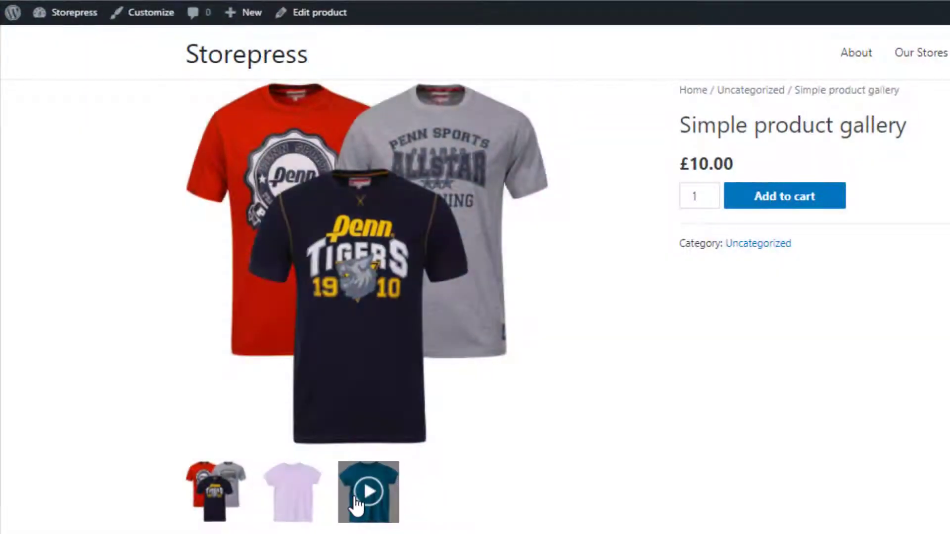
Show the blue T-shirt's product video in the main gallery instead of the shirt image.
click(355, 498)
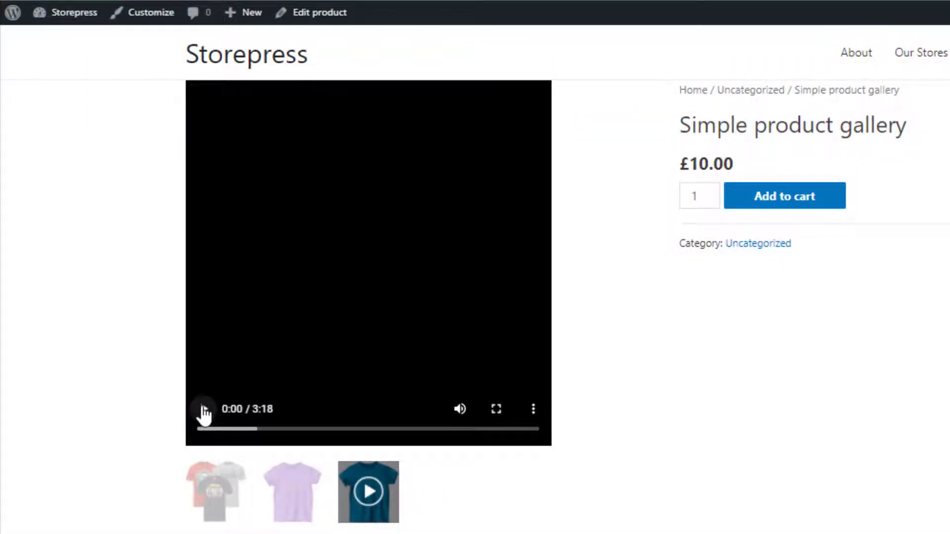
Start playing the 3:18 product video in the gallery player.
click(203, 410)
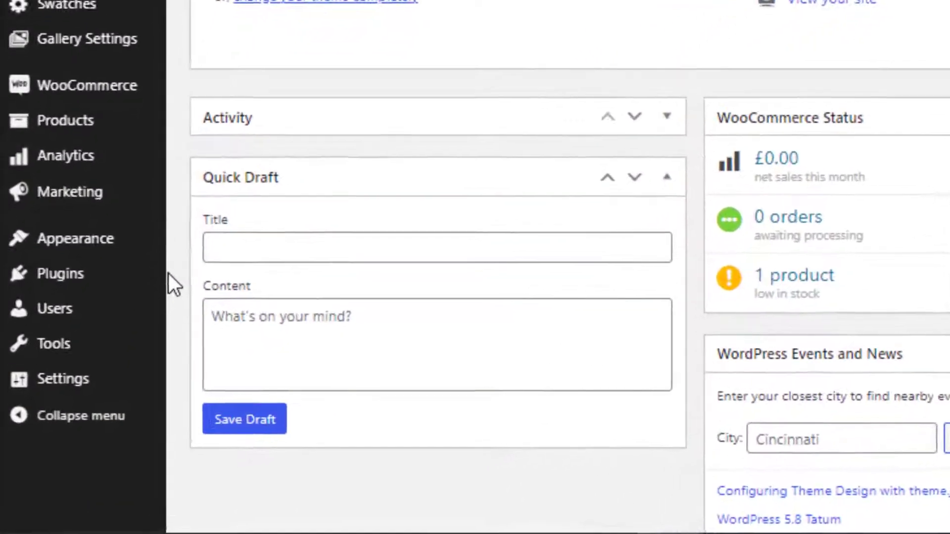
Search the Add New plugins page for 'additional variation Images Gallery'.
mouse_move(103, 374)
click(231, 287)
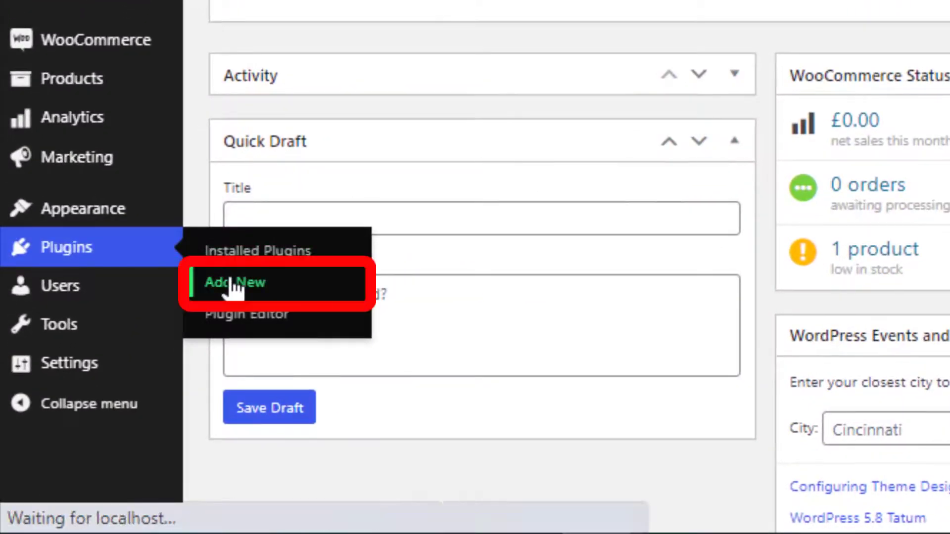
click(779, 105)
text(additional variation Images Gallery)
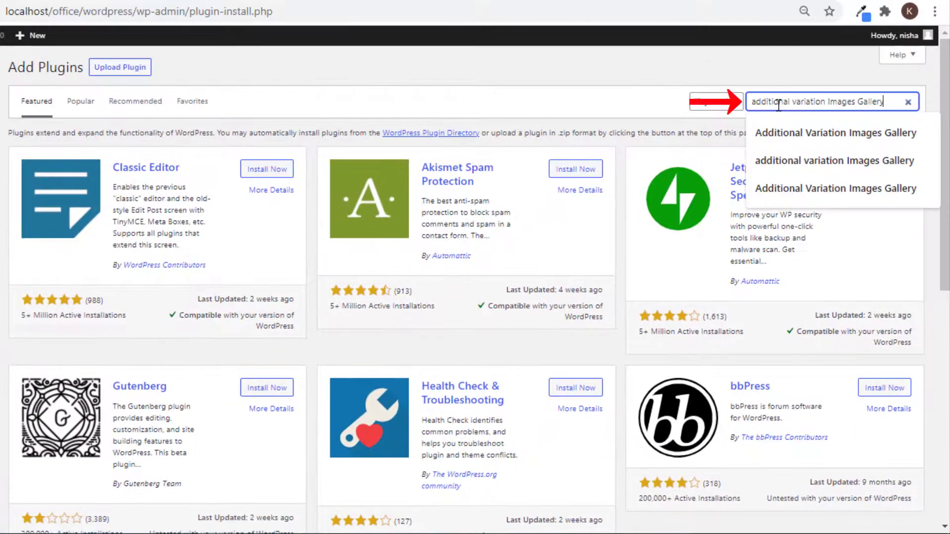
key(Return)
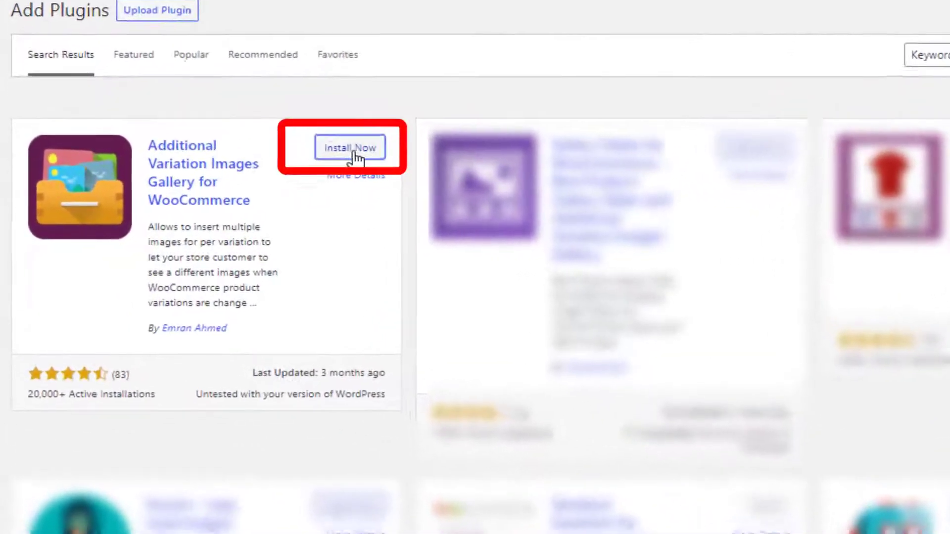
Install and activate the Additional Variation Images Gallery for WooCommerce plugin.
click(265, 172)
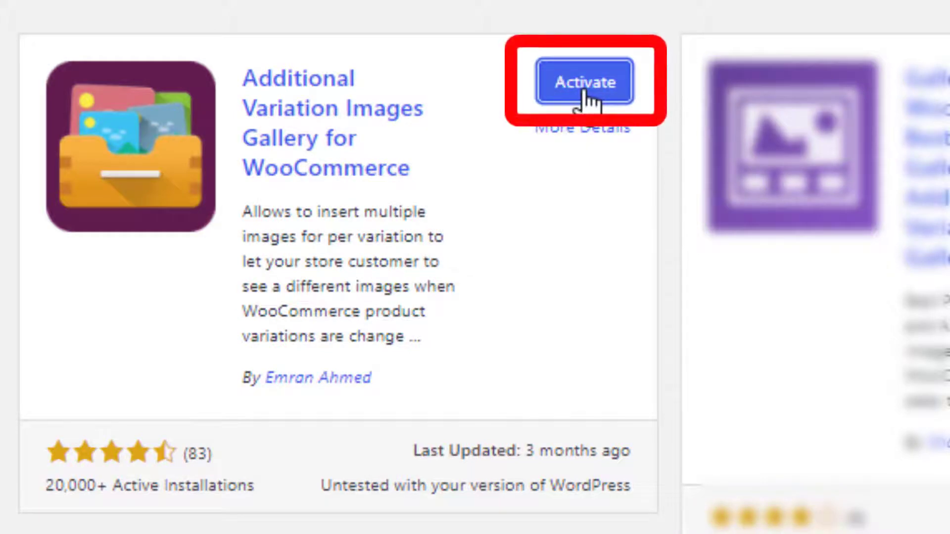
click(585, 82)
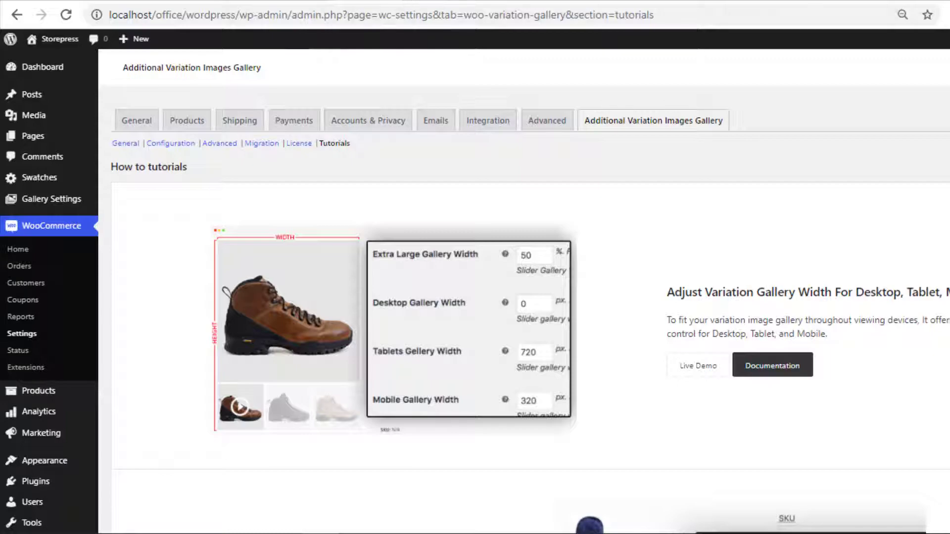
click(435, 2)
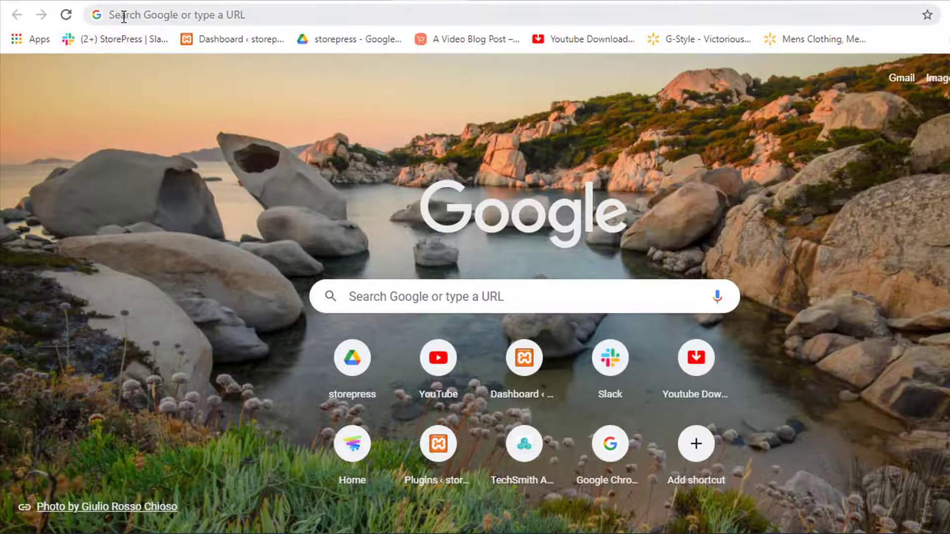
Go to getwooplugins.com and open the Additional Variation Images Gallery plugin page.
click(121, 15)
text(g)
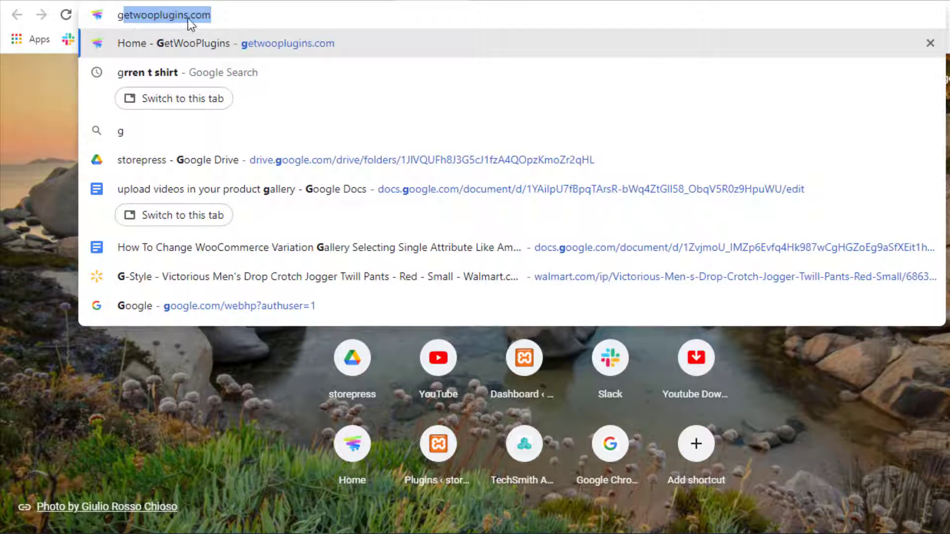
key(Return)
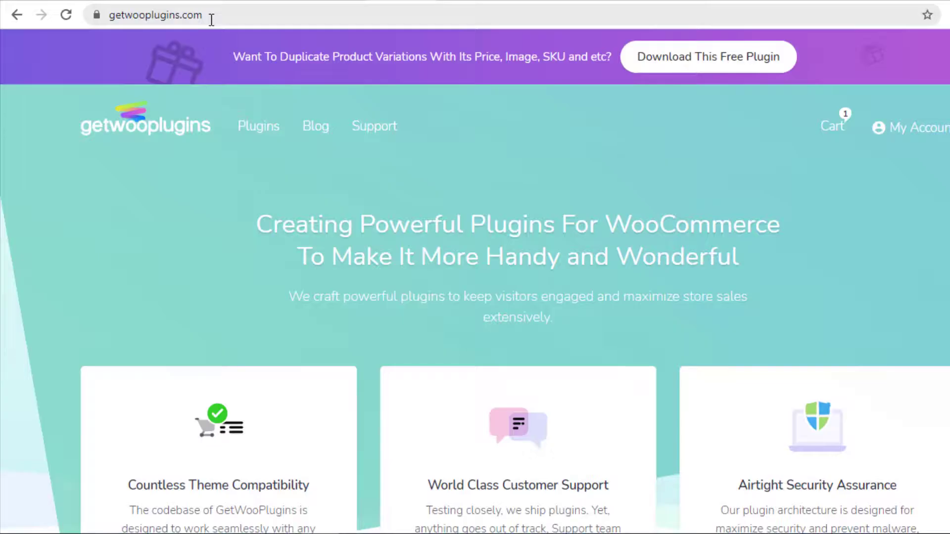
click(274, 129)
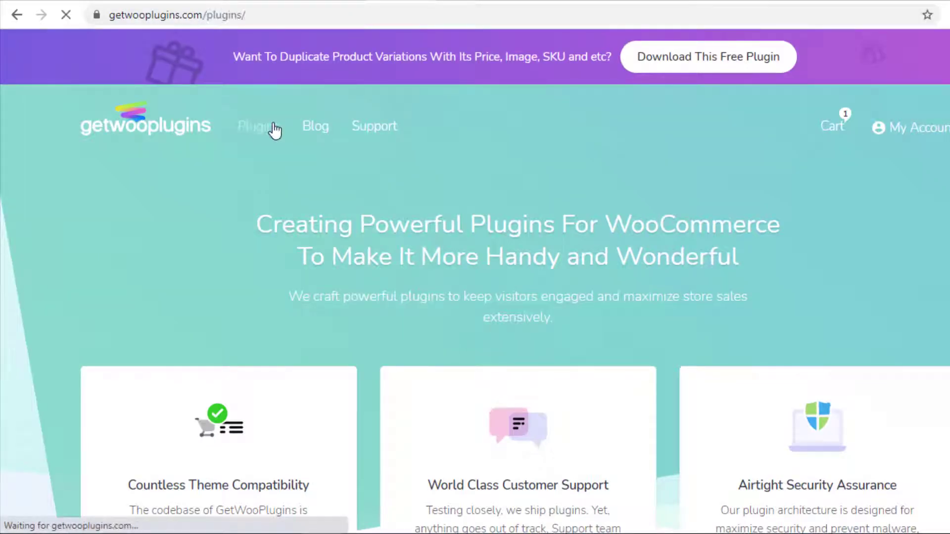
scroll(442, 193, down, 5)
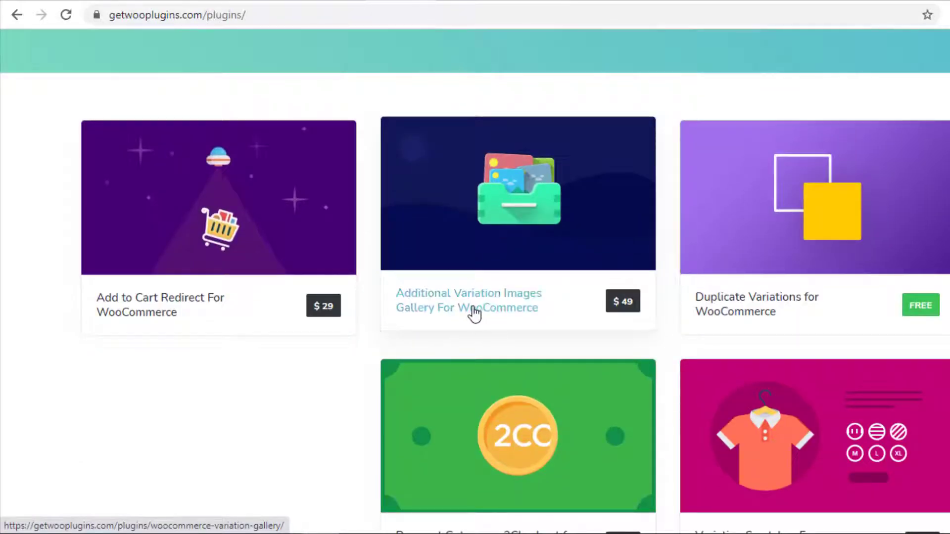
click(474, 312)
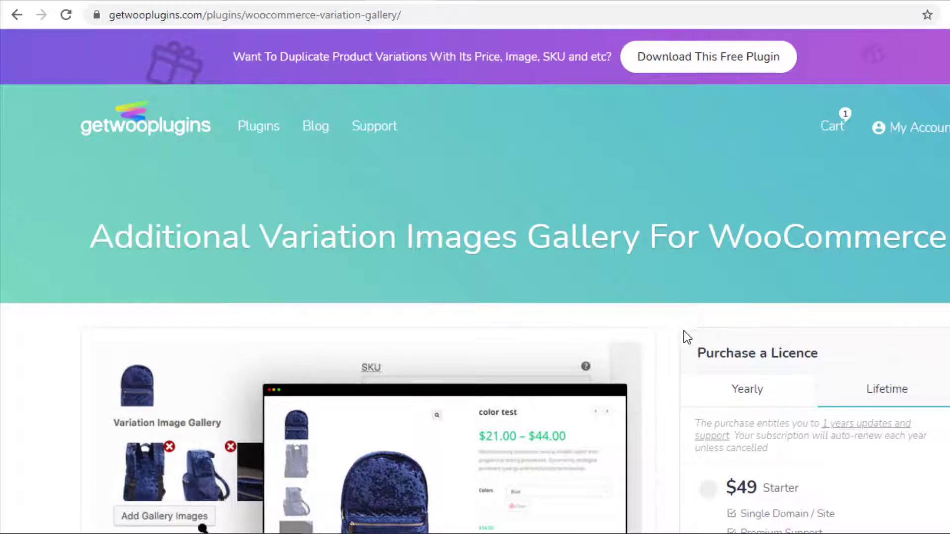
Compare the yearly and lifetime licences, then buy the $149 Business yearly licence.
scroll(684, 330, down, 5)
click(708, 258)
click(708, 438)
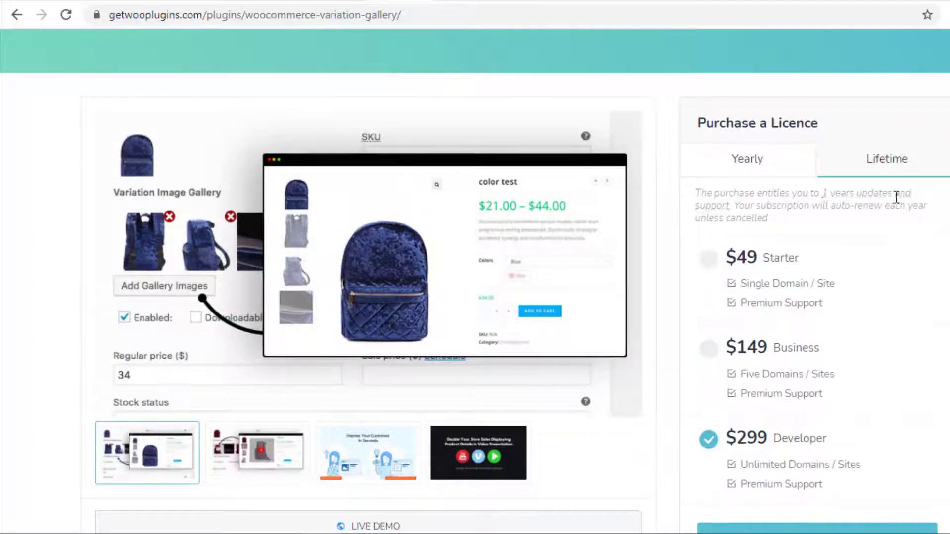
click(887, 158)
click(708, 246)
click(708, 334)
click(748, 160)
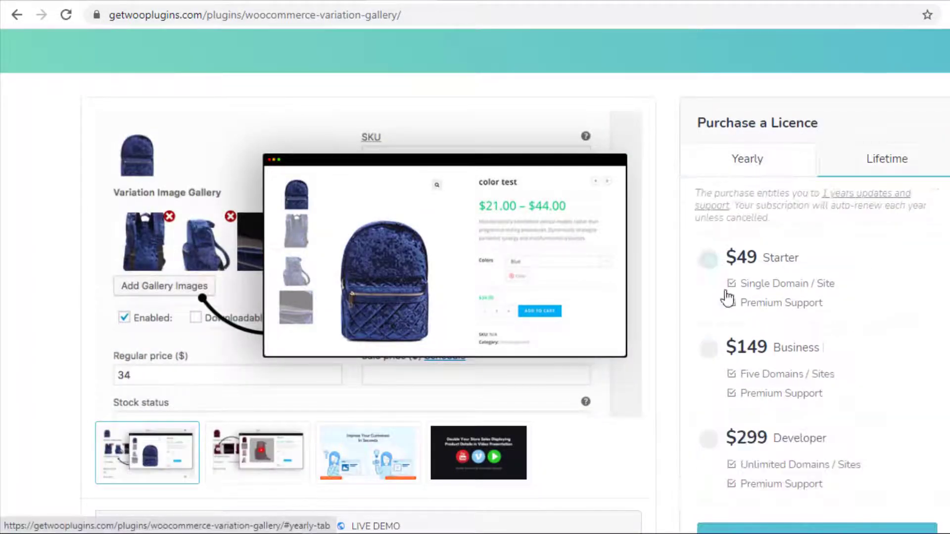
click(709, 347)
scroll(742, 351, down, 5)
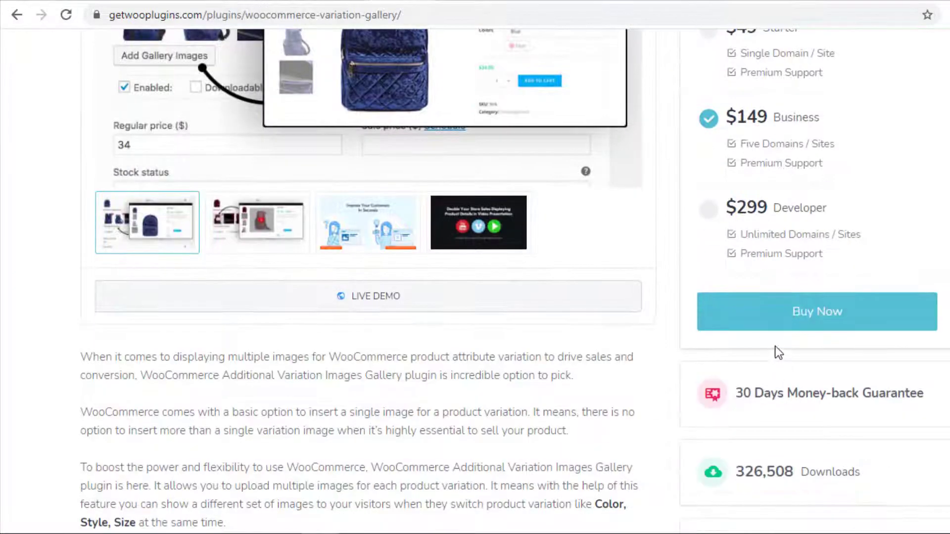
click(790, 315)
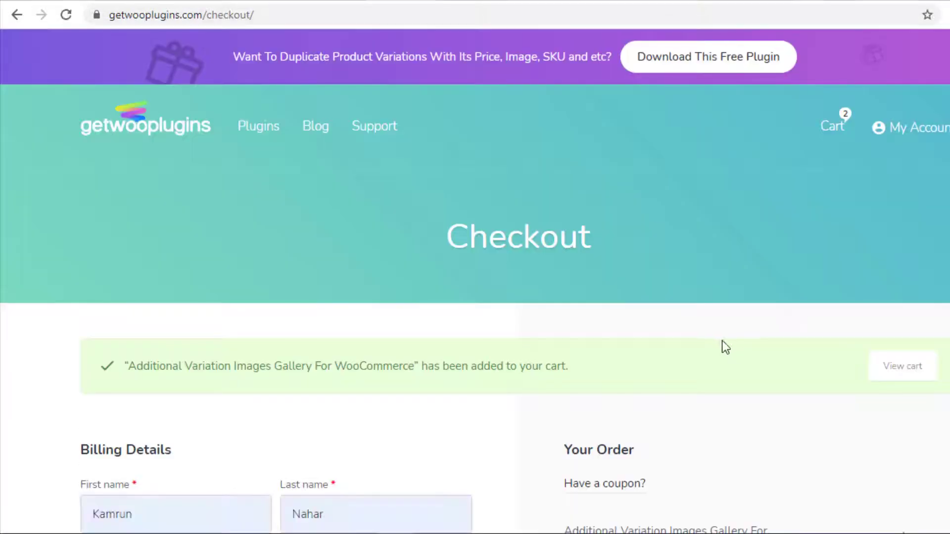
Proceed through 2Checkout and download the woo-variation-gallery zip (24.0 KB).
scroll(722, 341, down, 6)
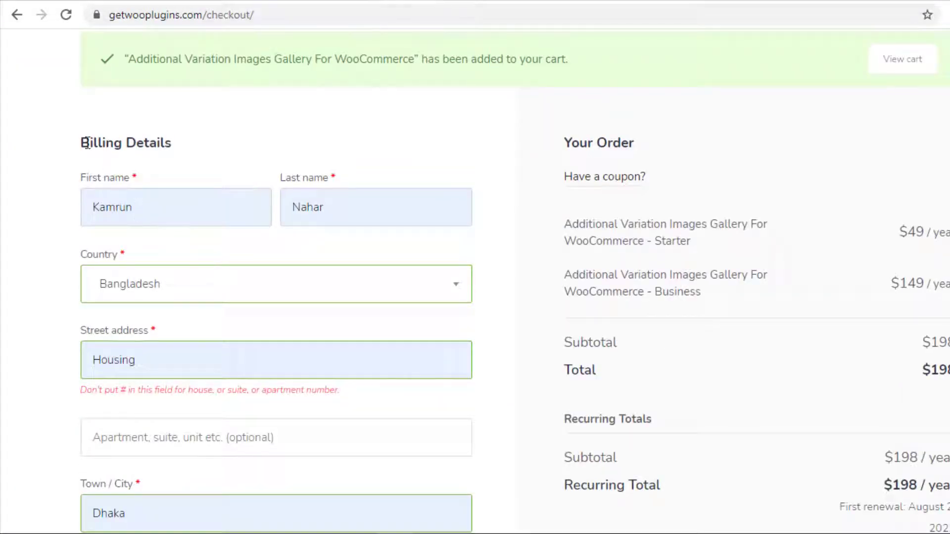
scroll(170, 148, down, 10)
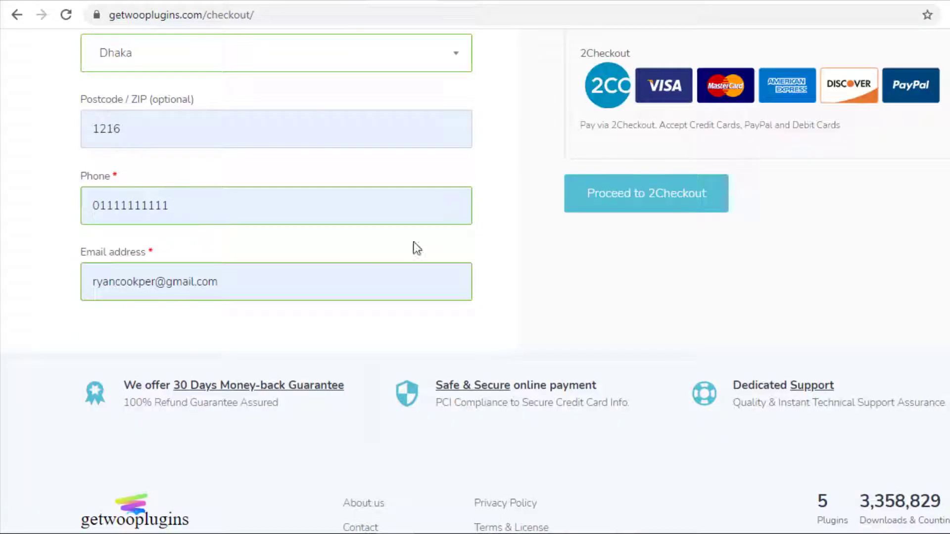
click(648, 202)
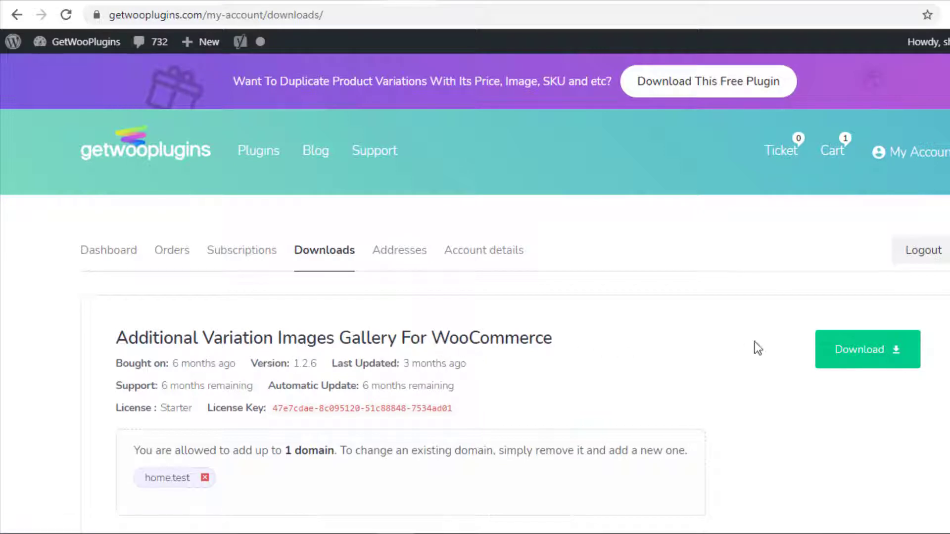
click(854, 358)
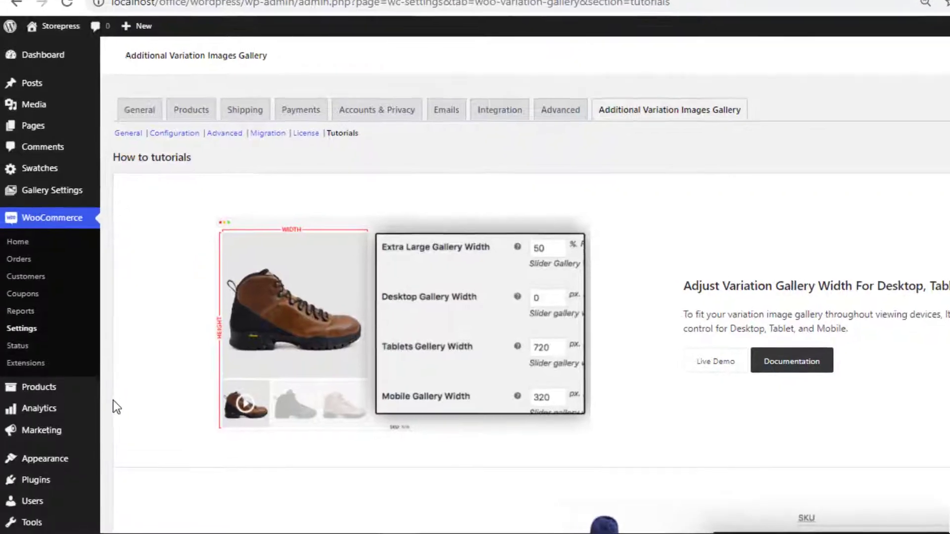
Upload woo-variation-gallery-pro.zip as a new plugin, install it and activate it.
mouse_move(103, 497)
click(153, 472)
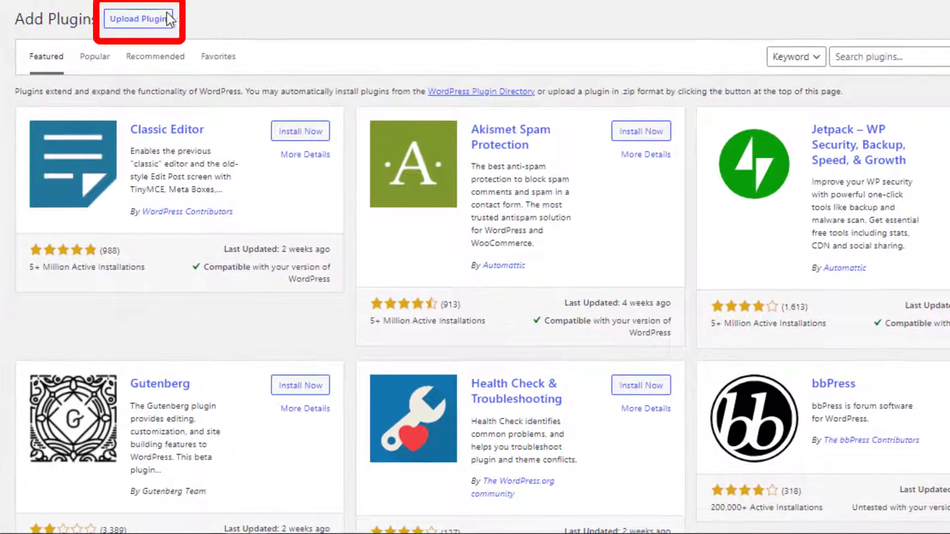
click(162, 20)
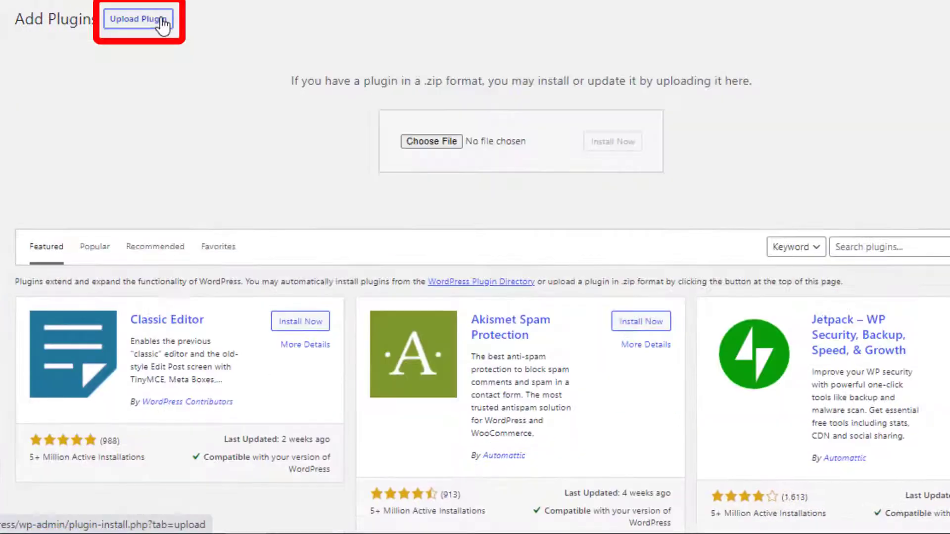
click(422, 143)
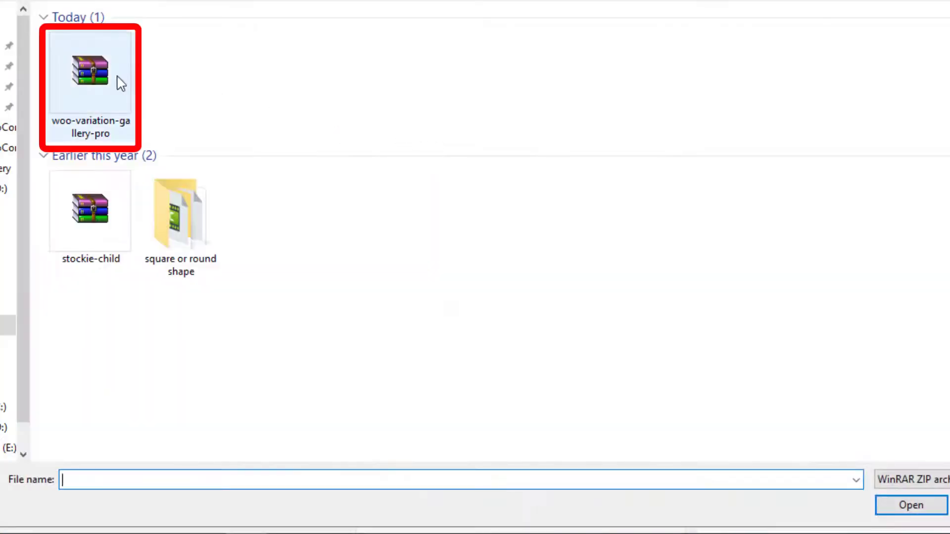
double_click(121, 83)
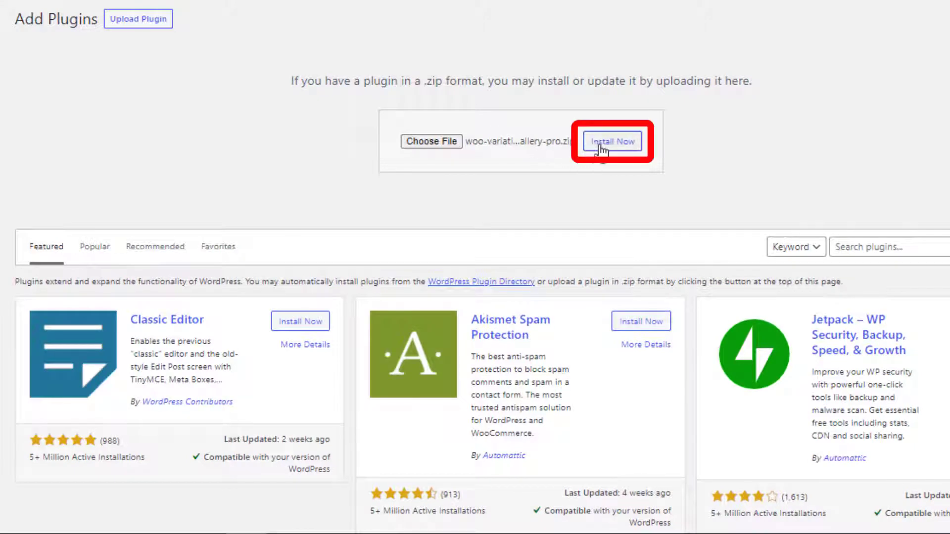
click(610, 145)
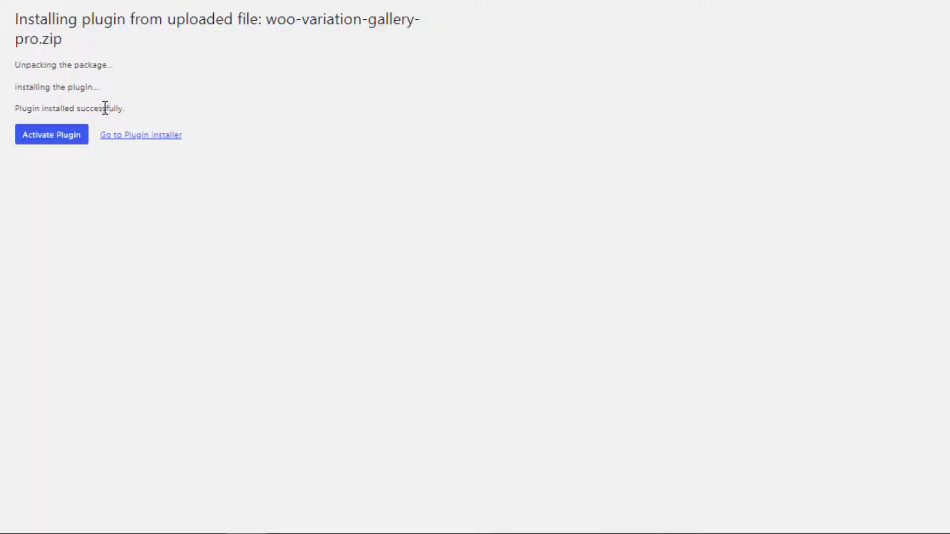
click(74, 139)
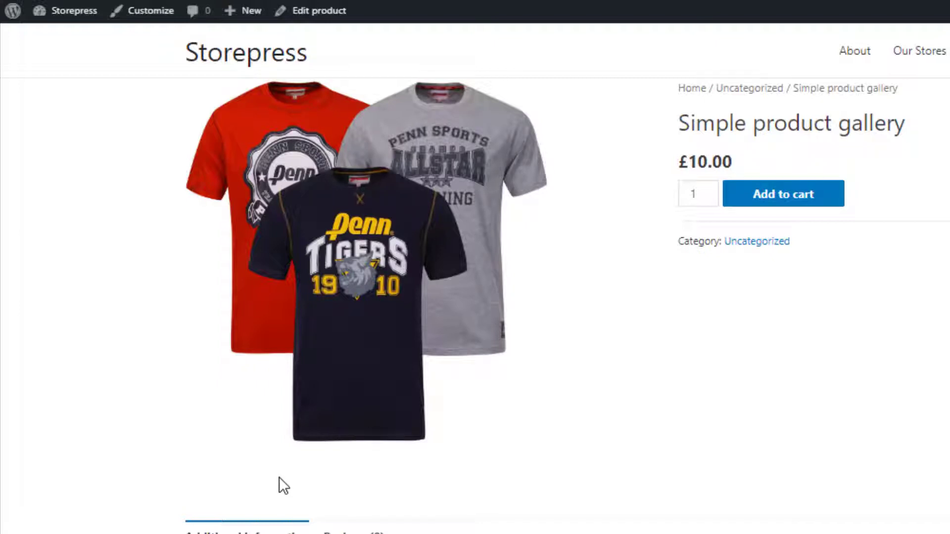
In the product editor, add the purple T-shirt to the gallery images and update the product.
click(319, 25)
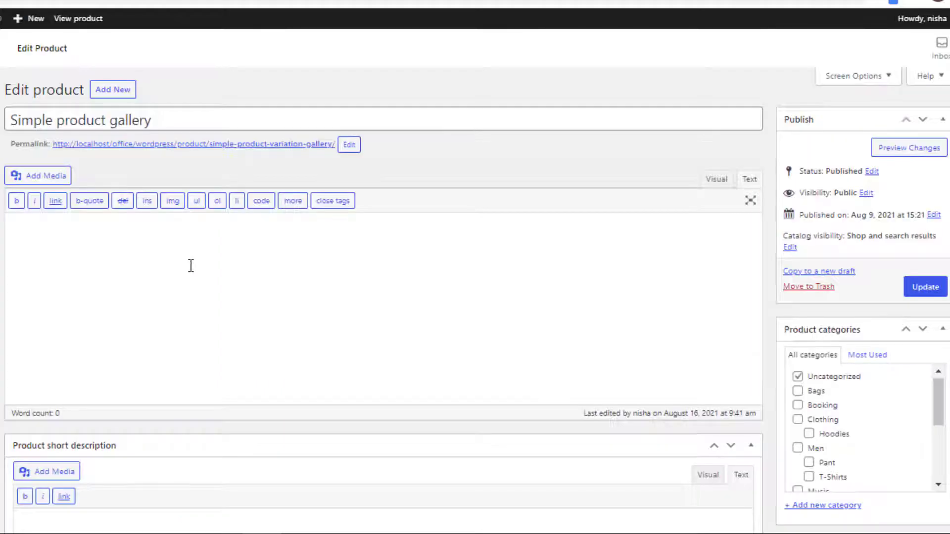
scroll(188, 265, down, 10)
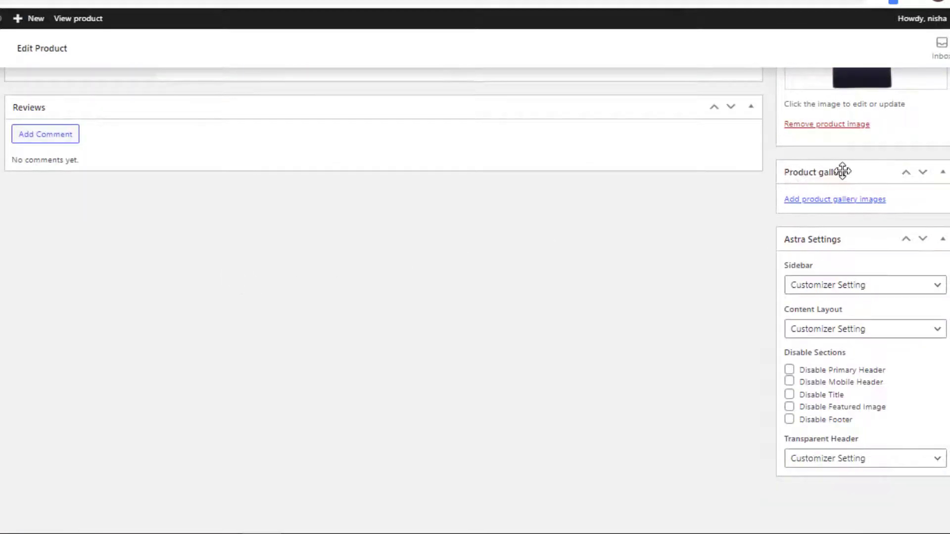
click(817, 201)
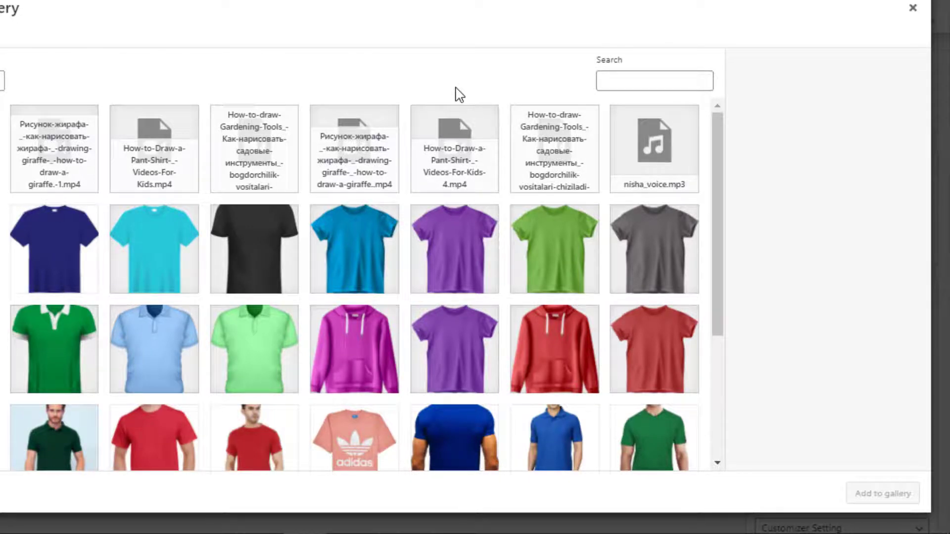
click(469, 254)
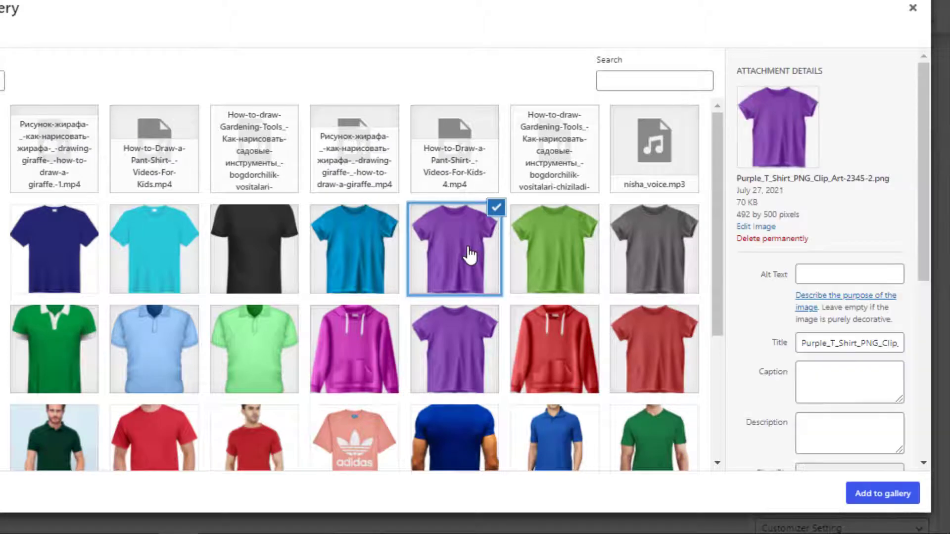
click(888, 498)
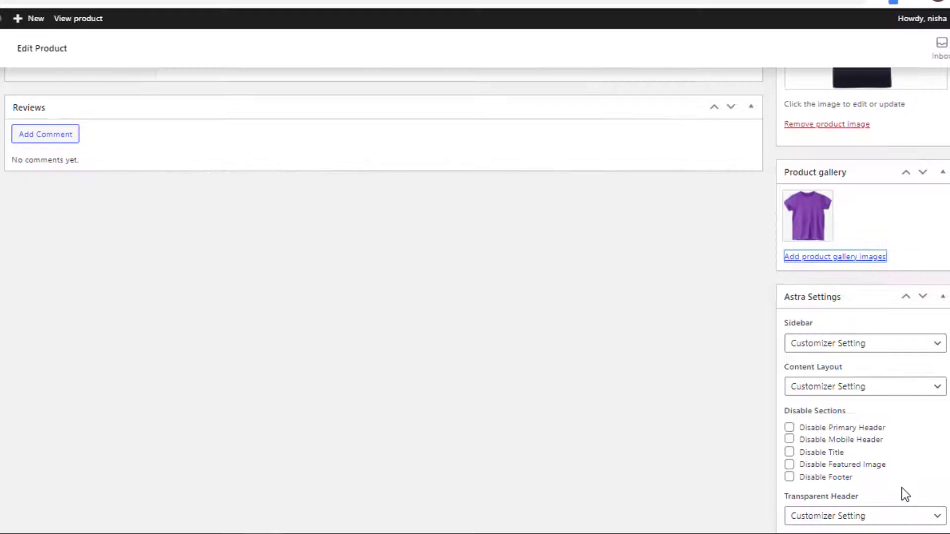
scroll(902, 488, up, 15)
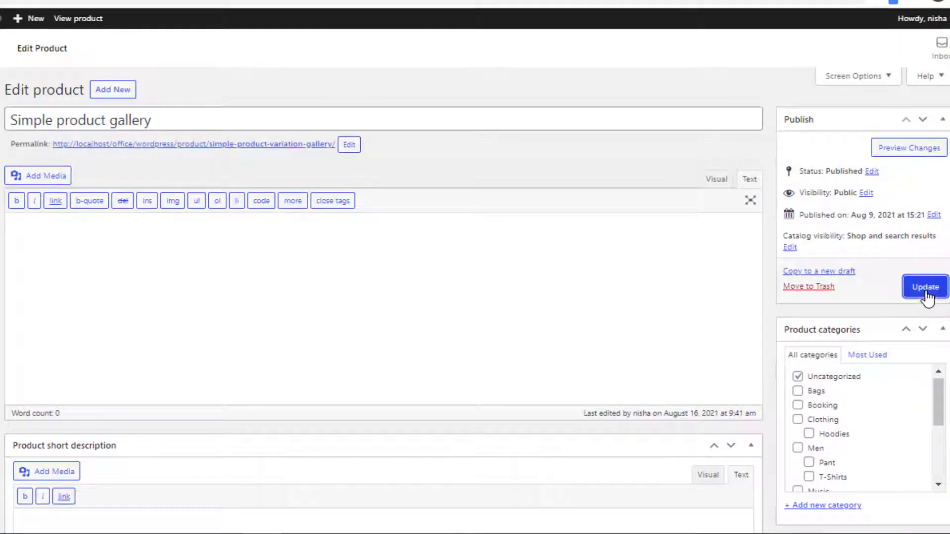
click(926, 297)
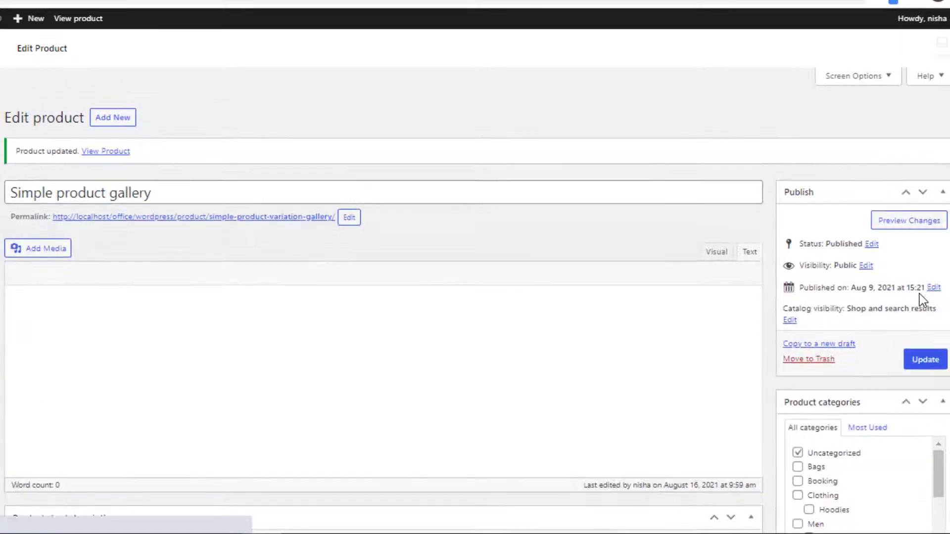
View the product page and display the purple T-shirt thumbnail as the main image.
click(217, 192)
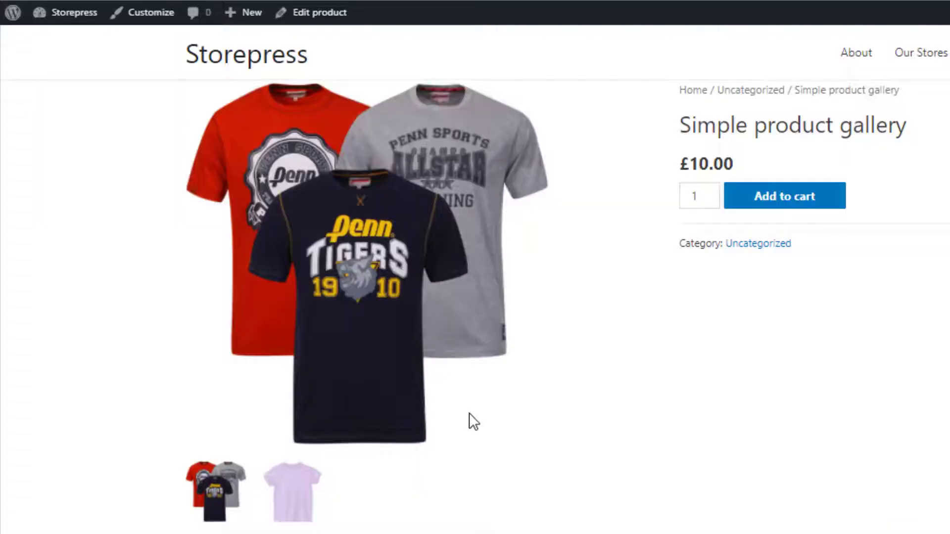
click(300, 505)
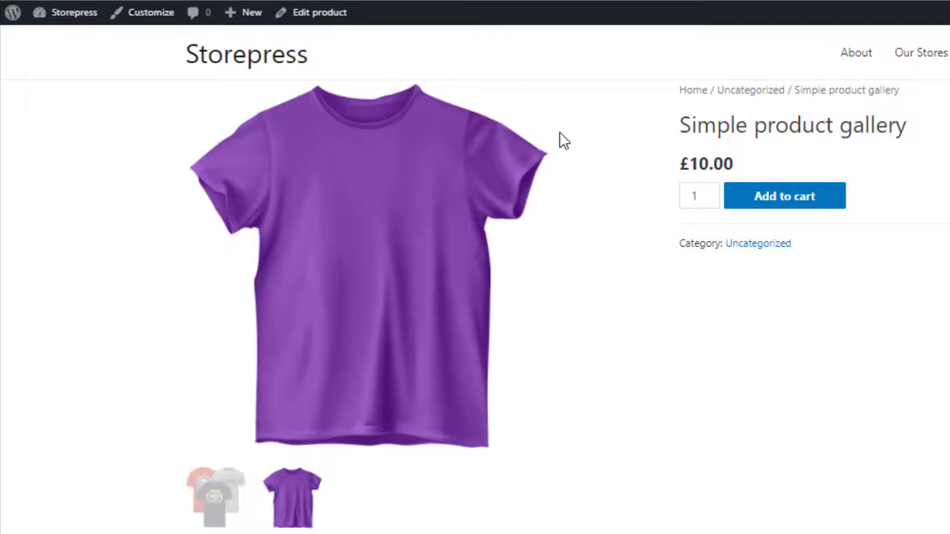
Edit the product again and select the blue T-shirt in the gallery media library.
click(315, 20)
scroll(714, 243, down, 10)
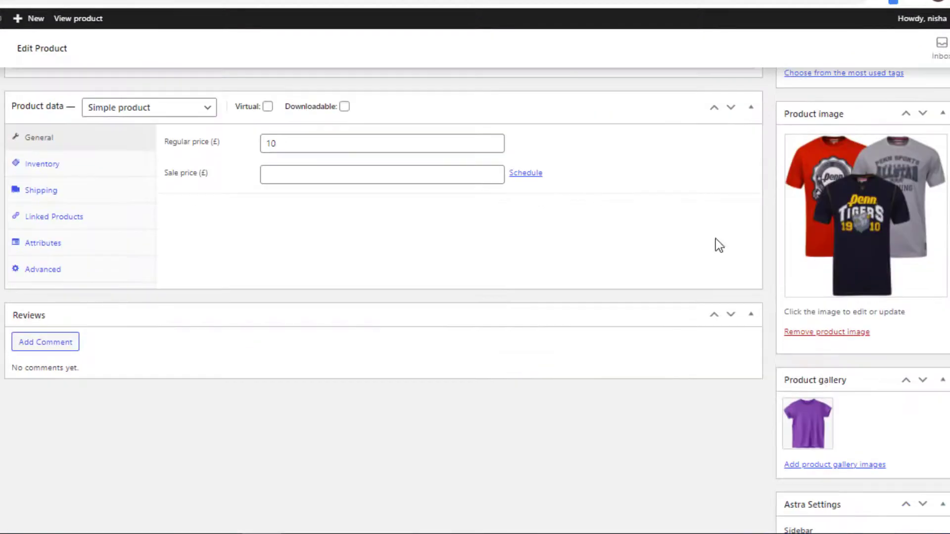
click(834, 465)
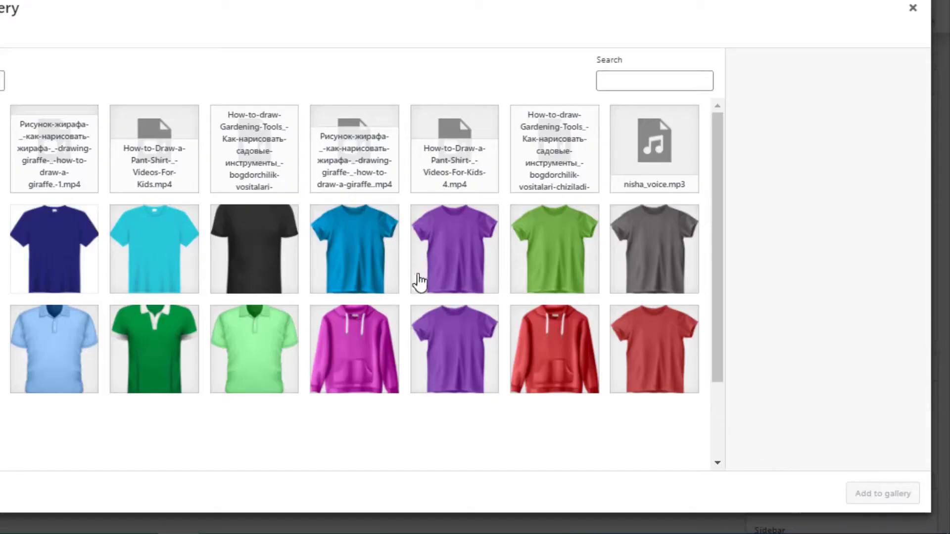
click(392, 282)
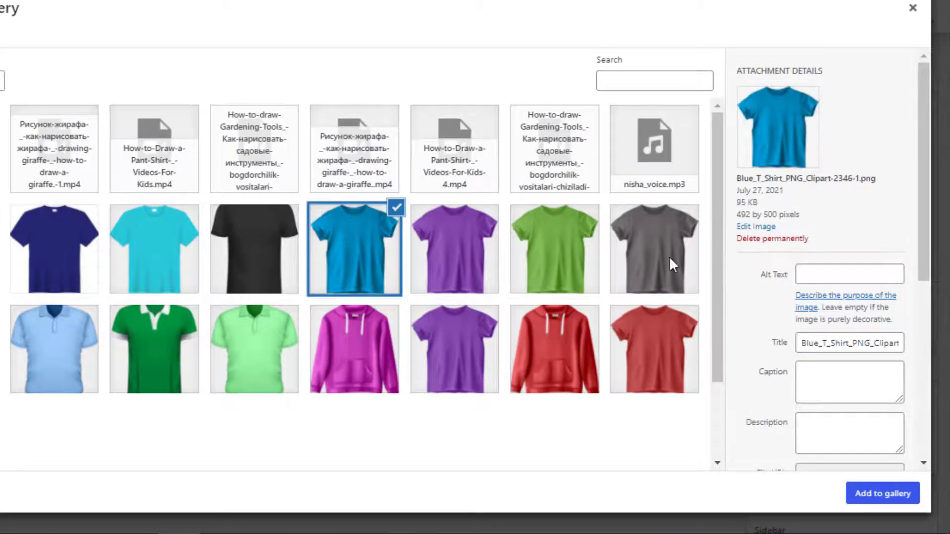
Paste the Videos-For-Kids-4.mp4 link into the blue T-shirt's Variation Gallery Video URL.
scroll(793, 256, down, 5)
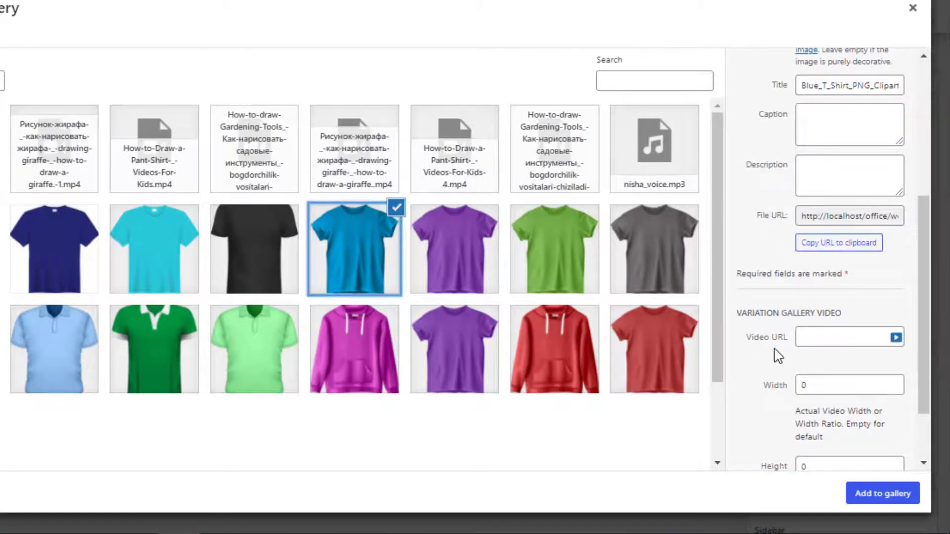
click(813, 336)
key(ctrl+v)
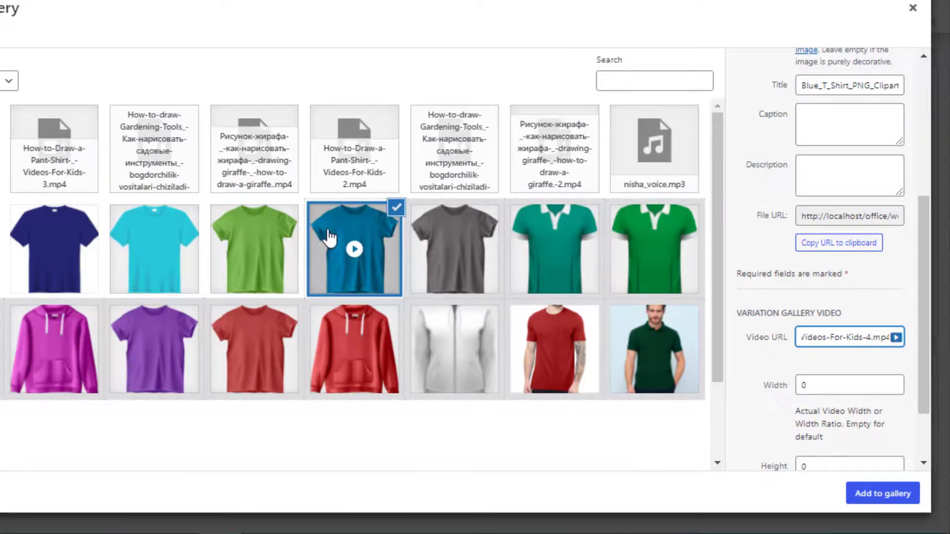
click(339, 258)
Add the blue T-shirt video to the gallery, update the product and view it on the storefront.
click(877, 497)
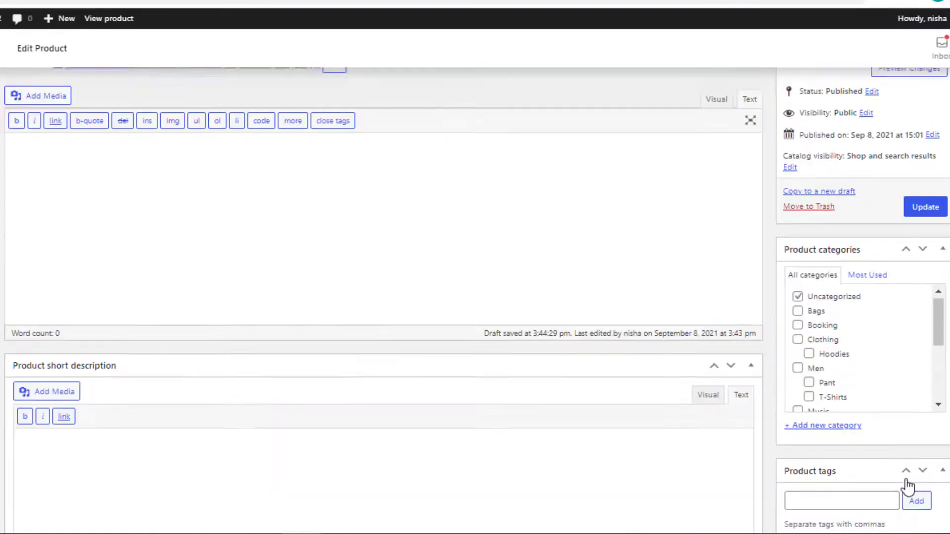
scroll(917, 485, up, 2)
click(923, 292)
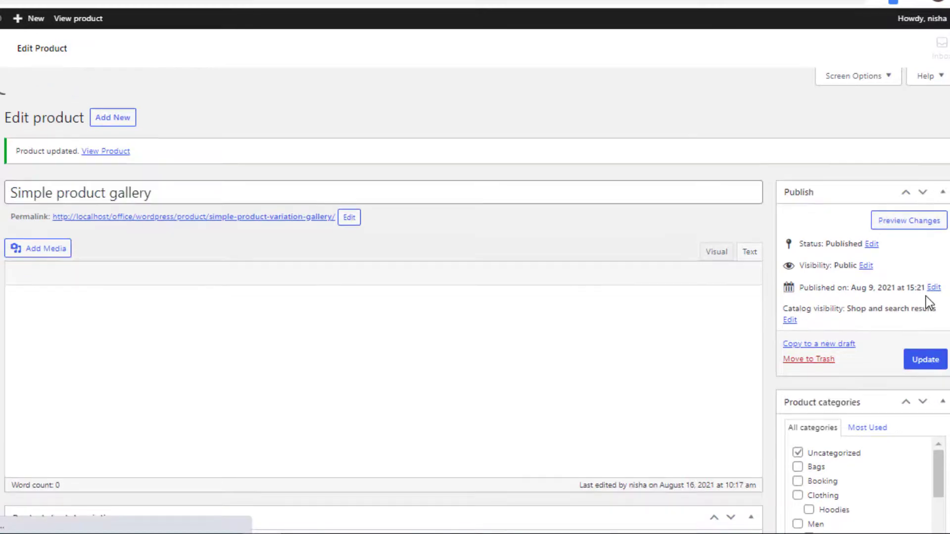
click(195, 191)
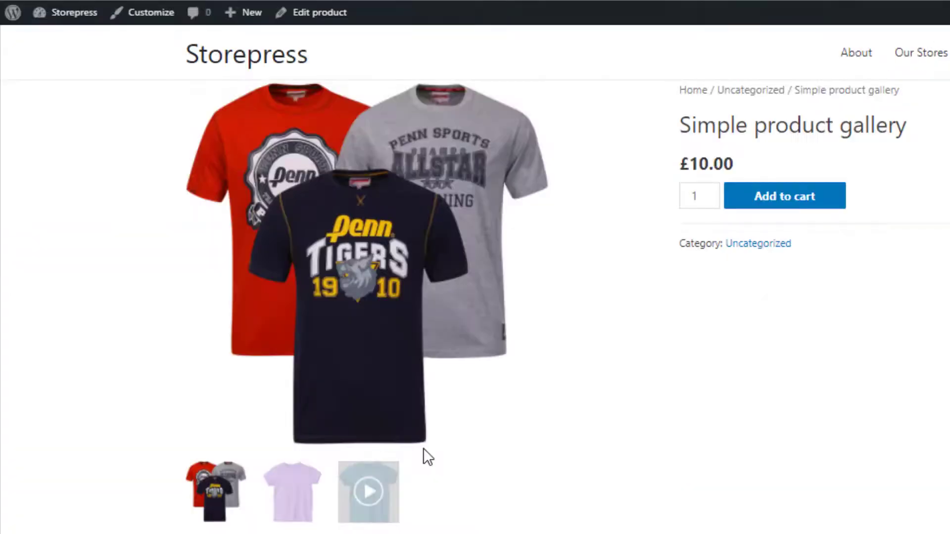
Switch the gallery to the blue T-shirt video thumbnail and start the video playing.
click(359, 500)
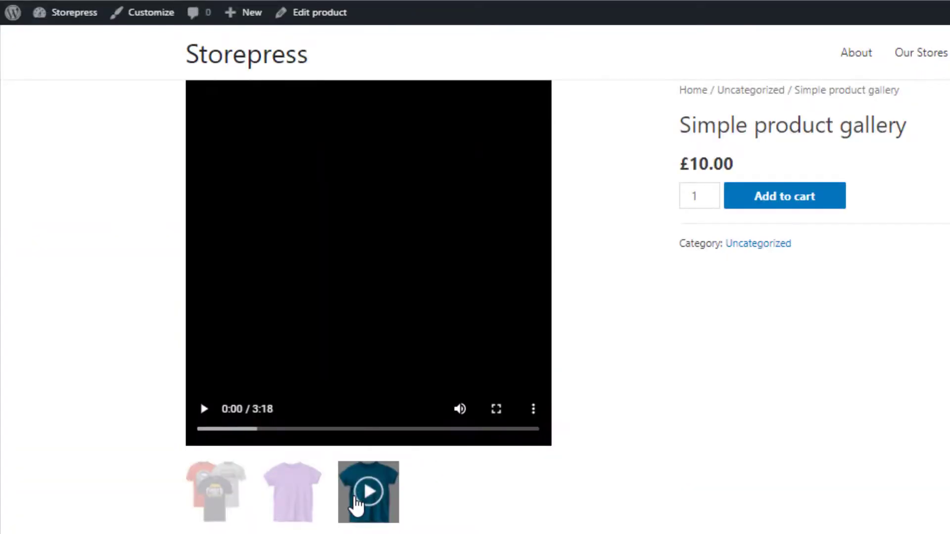
click(203, 409)
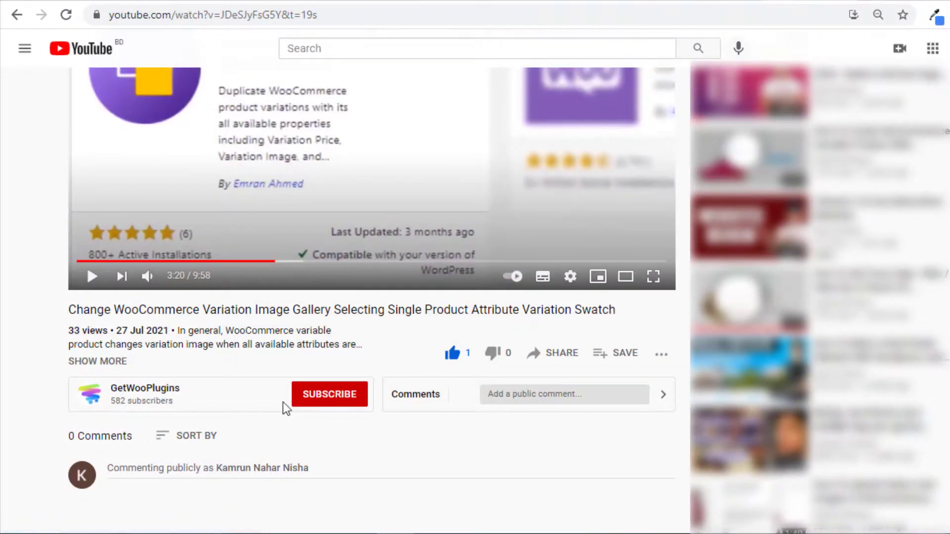
Subscribe to GetWooPlugins with notifications set to All, then focus the public comment box.
click(315, 400)
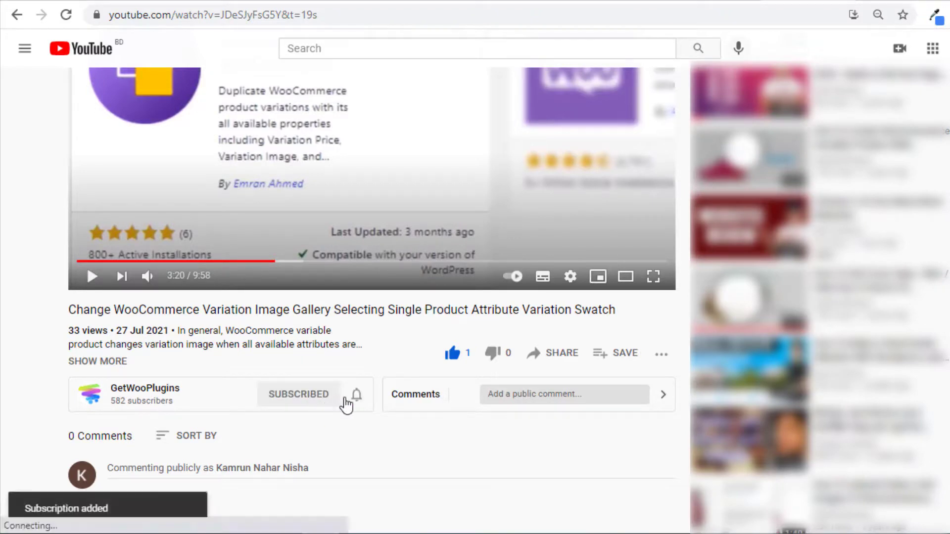
click(356, 394)
click(374, 423)
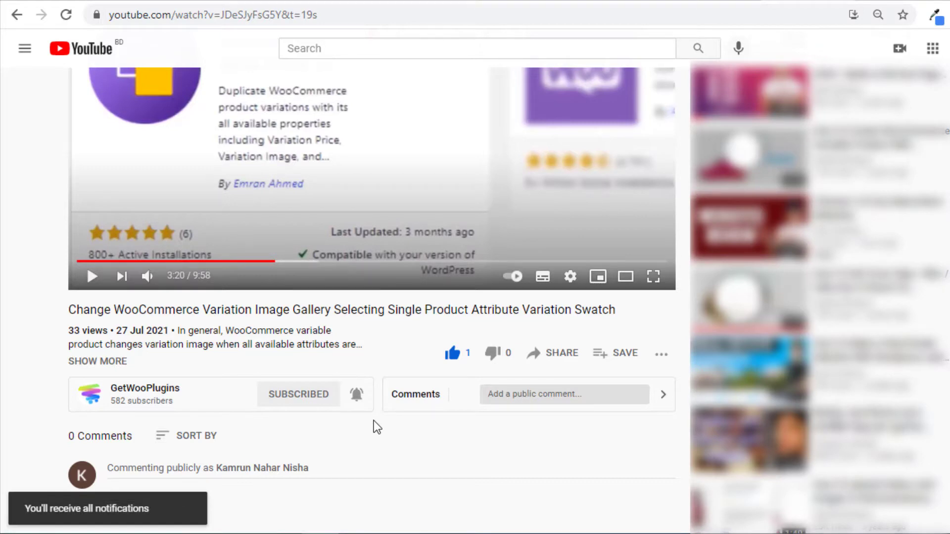
click(235, 469)
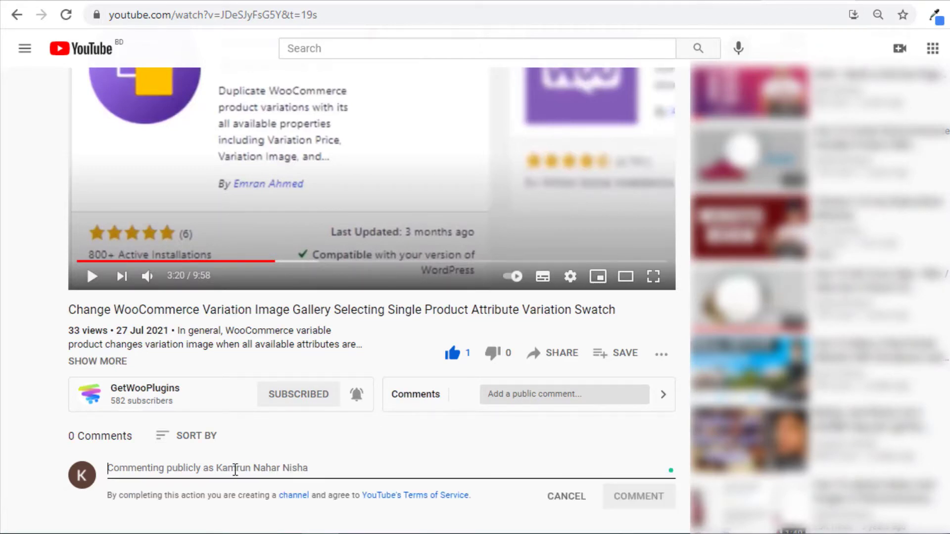